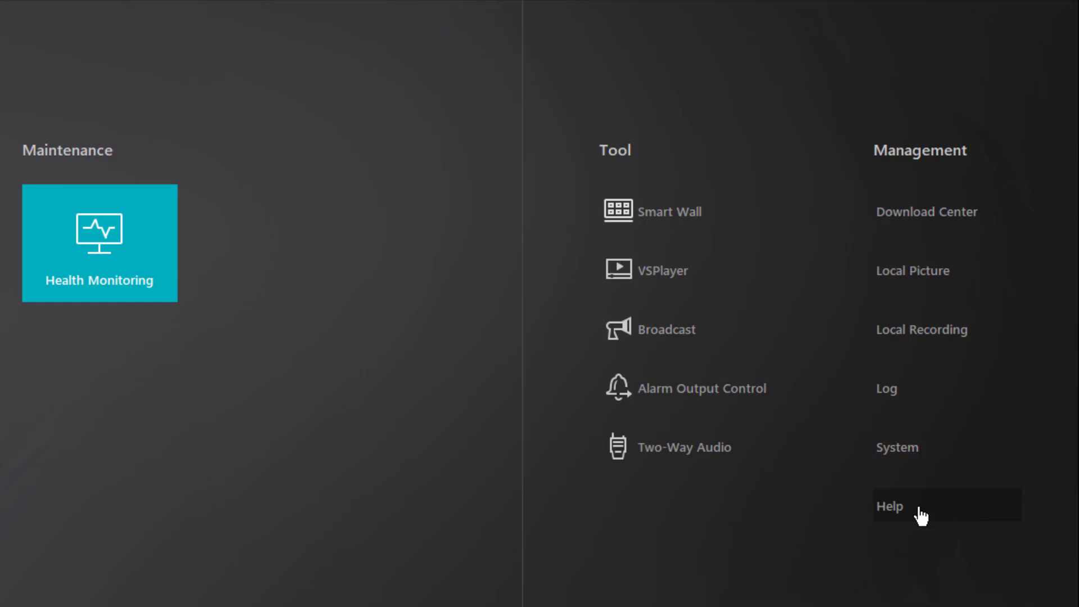
Step: In the Download Center, resume the stopped Camera 01 download, then pause it again at 10.25MB
click(936, 214)
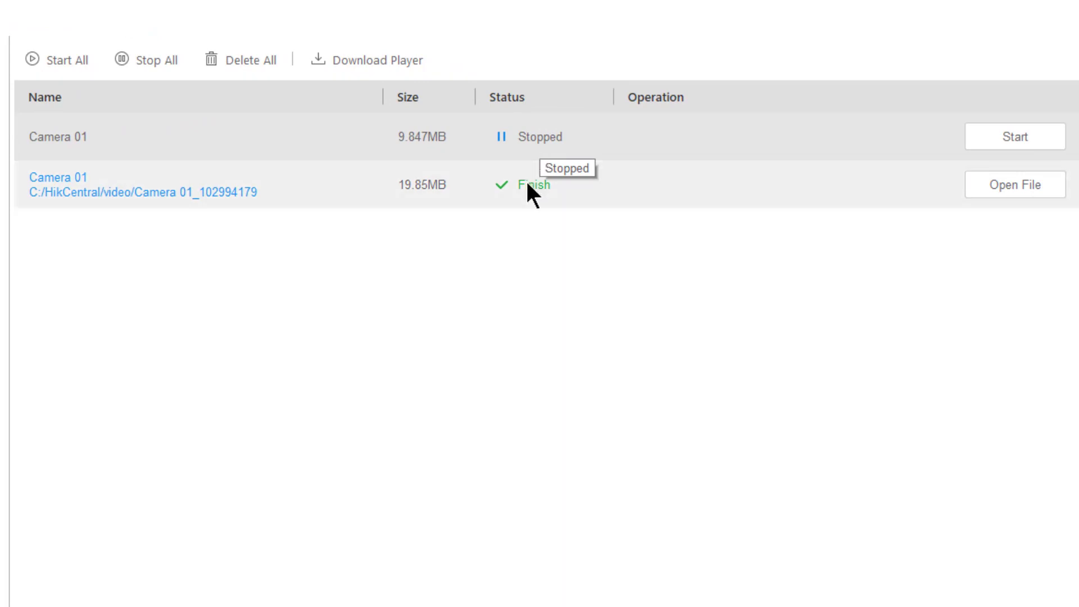
click(1010, 138)
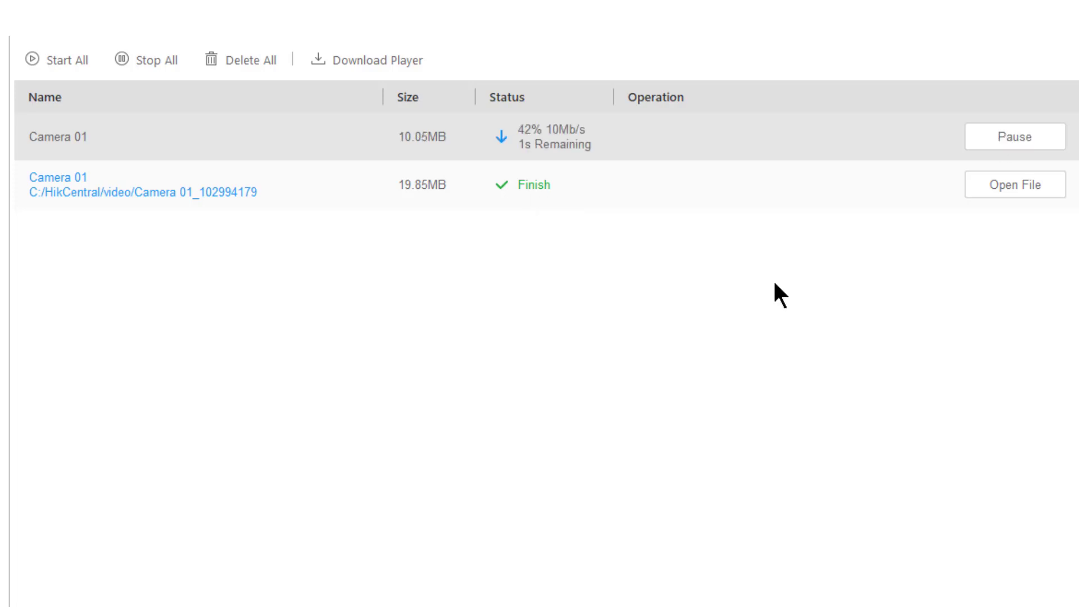
click(1007, 144)
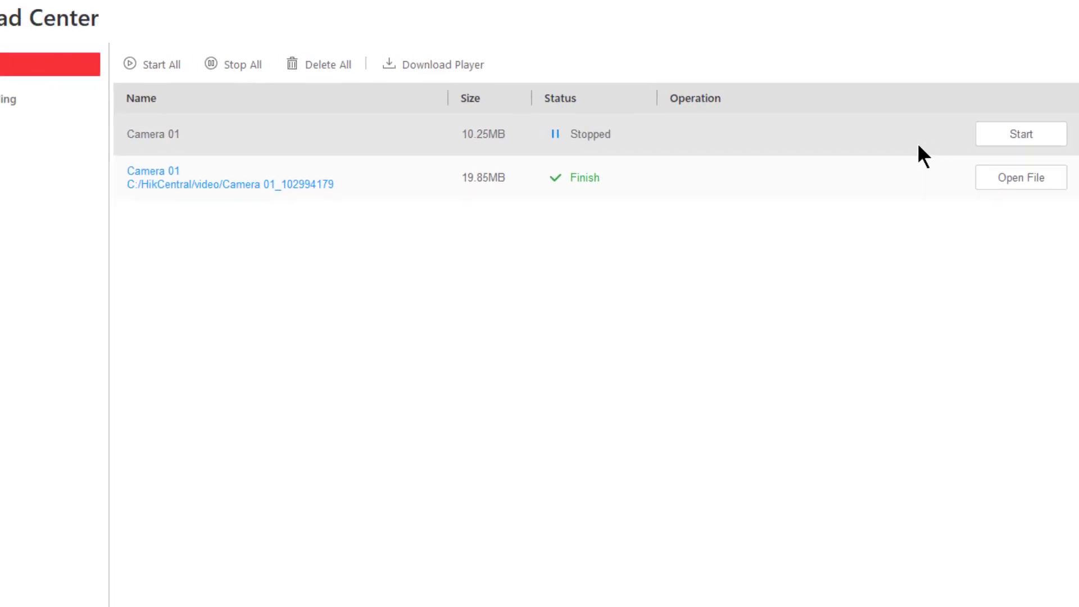
Step: Toggle between the Downloading and Done lists, ending on the finished 19.85MB Camera 01 file
click(69, 99)
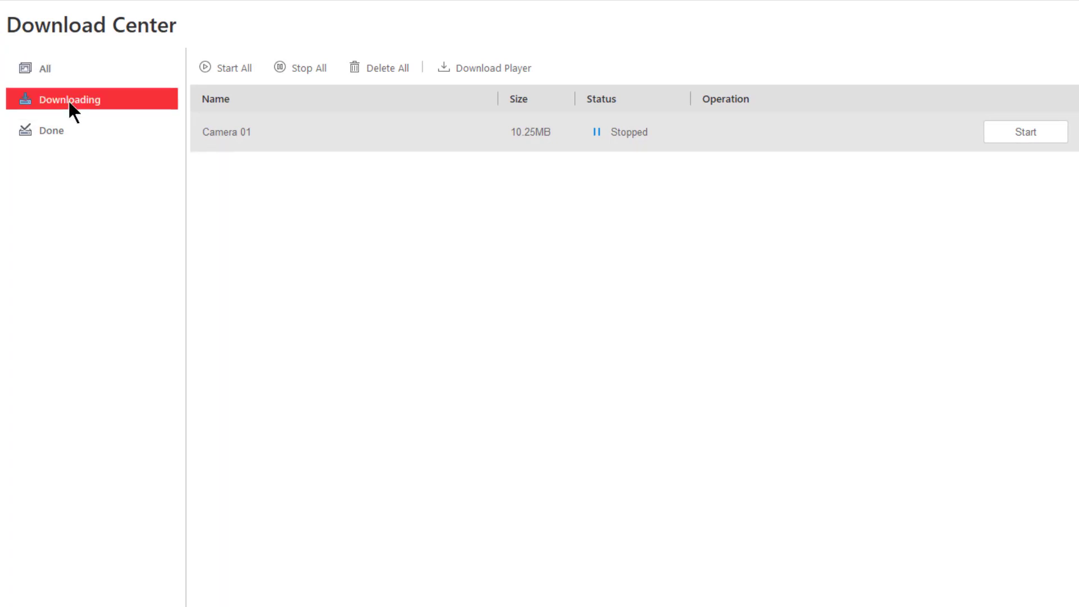
click(51, 134)
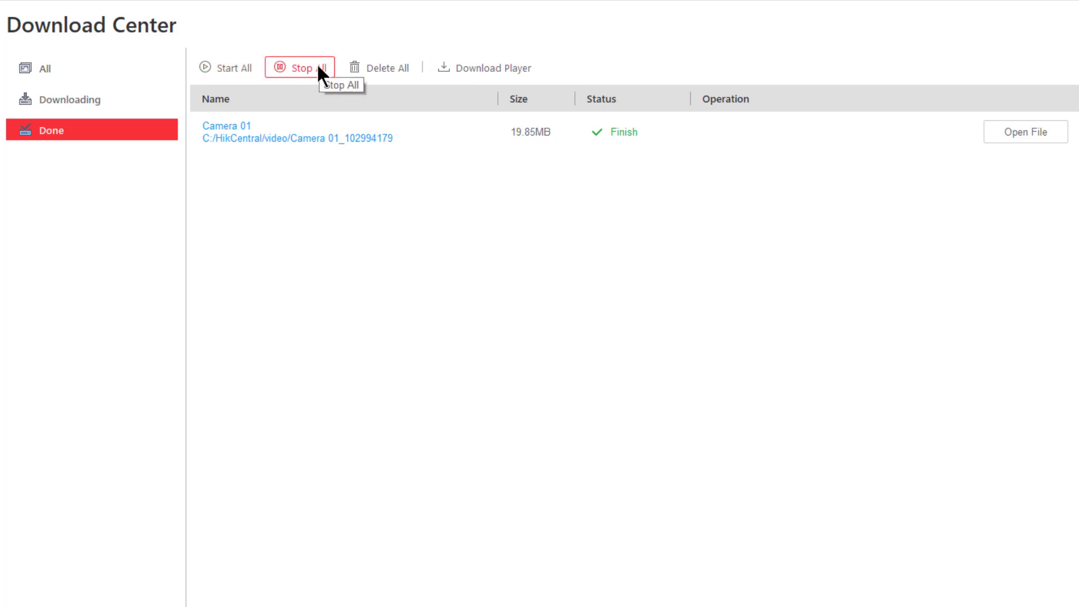
click(87, 97)
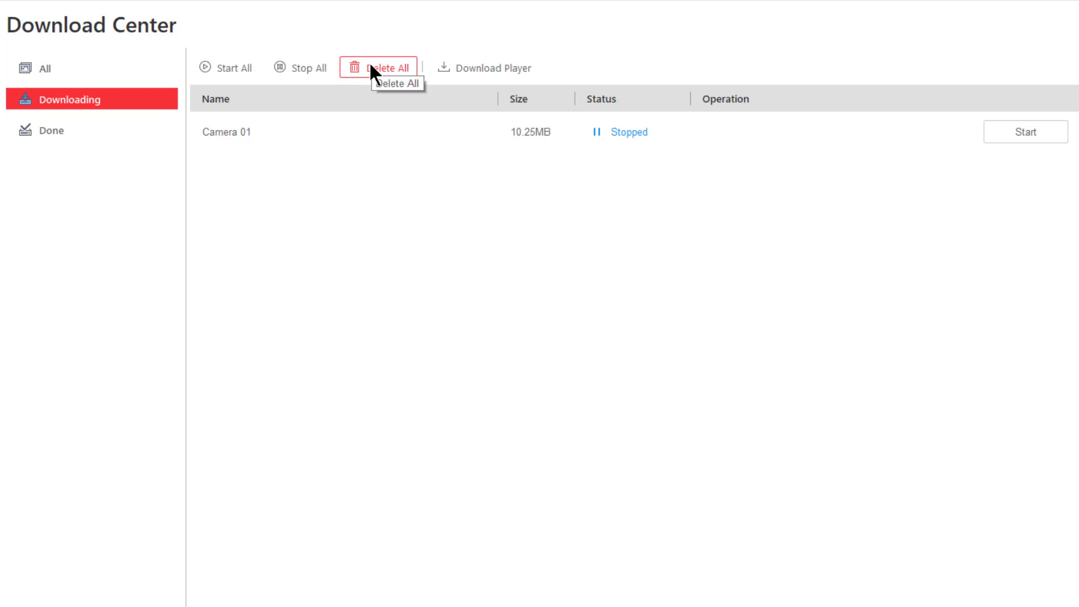
click(44, 127)
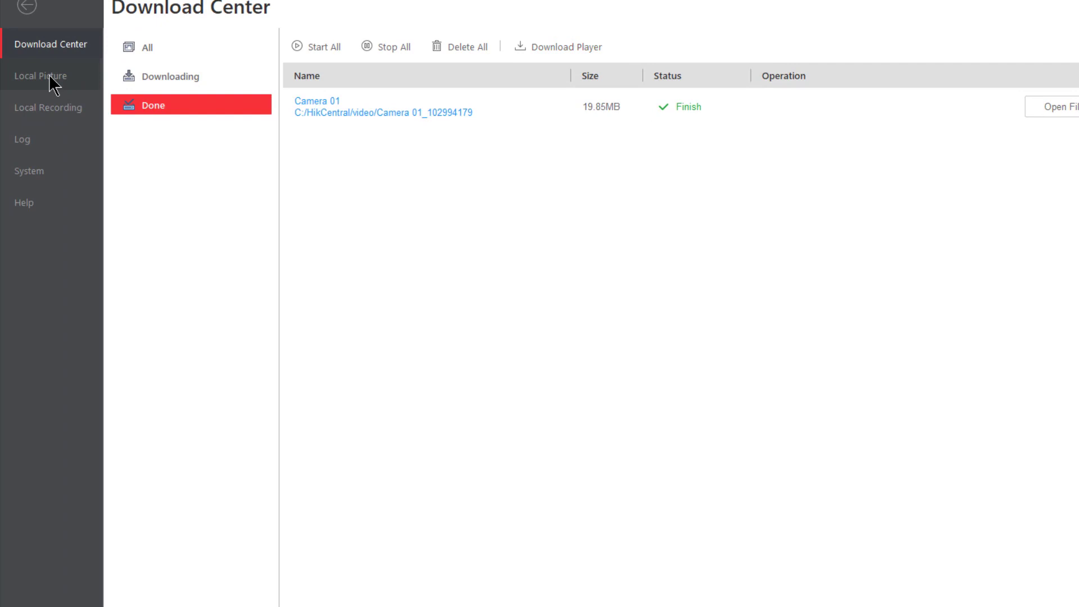
Step: On the Local Picture page, choose all Specialty Cameras devices as the camera list
click(49, 79)
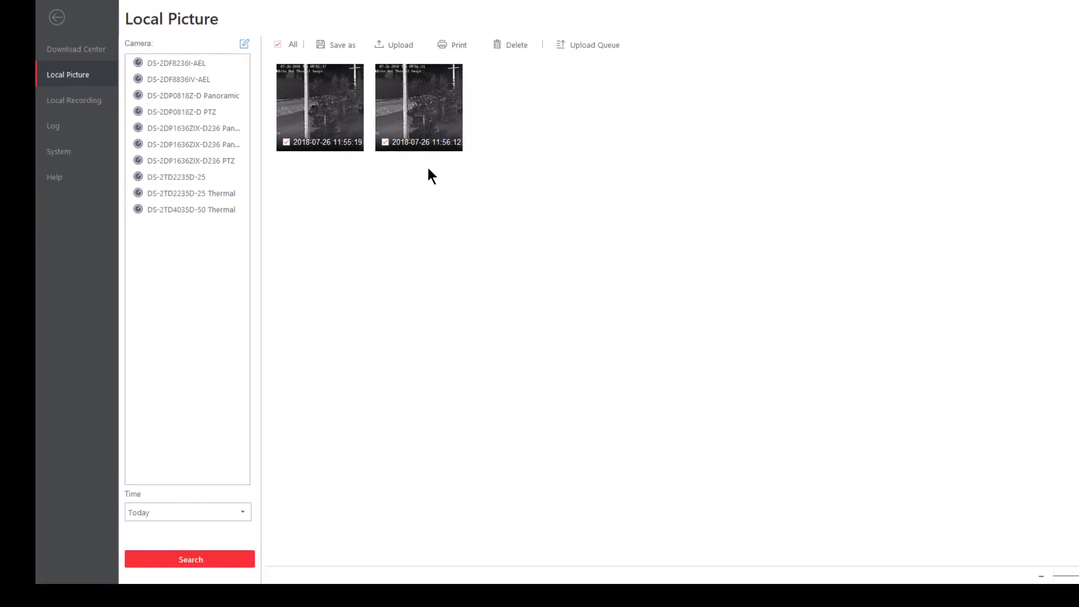
click(245, 43)
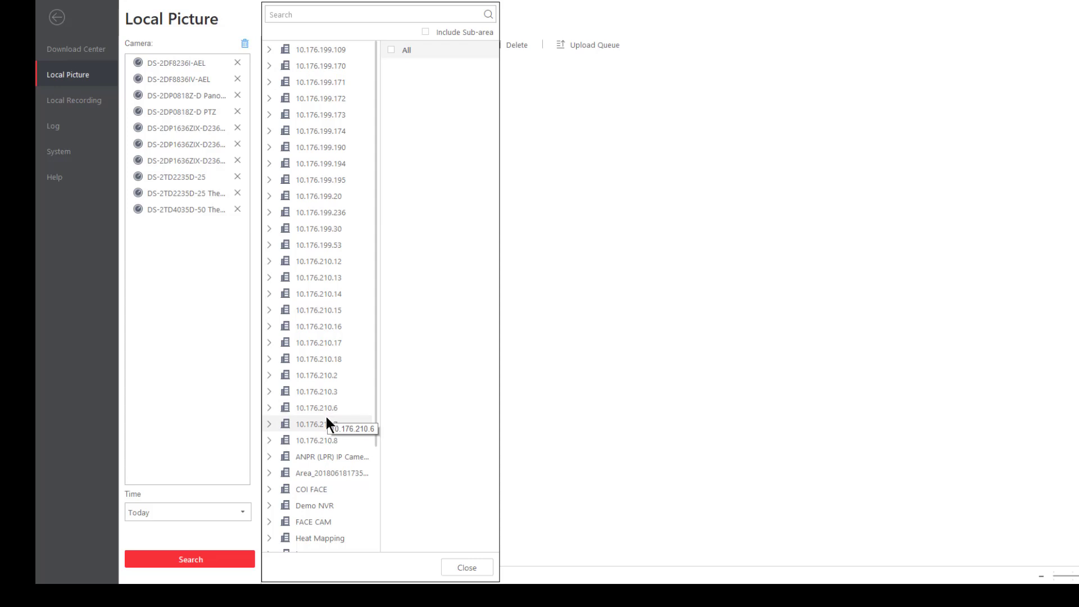
scroll(326, 419, down, 3)
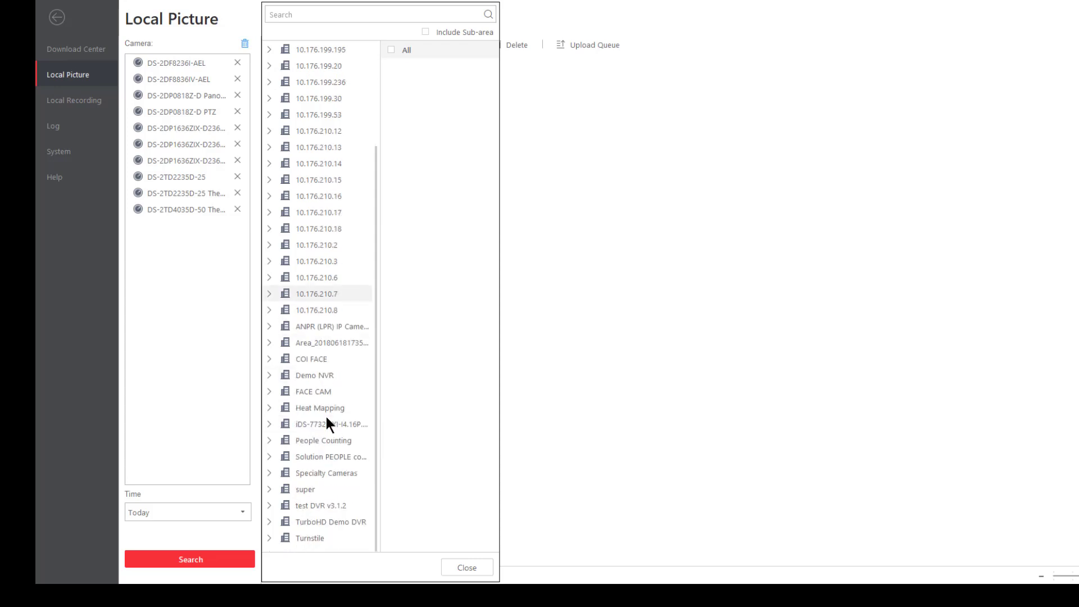
click(267, 475)
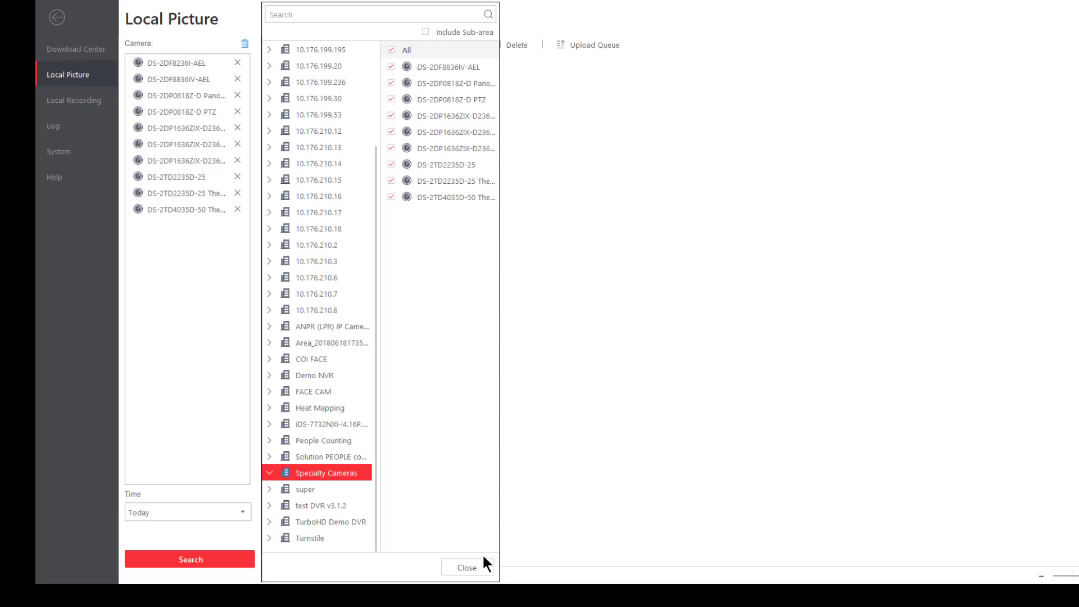
Step: Search local pictures with the time range Today, listing the 11:55:19 and 11:56:12 snapshots
click(474, 571)
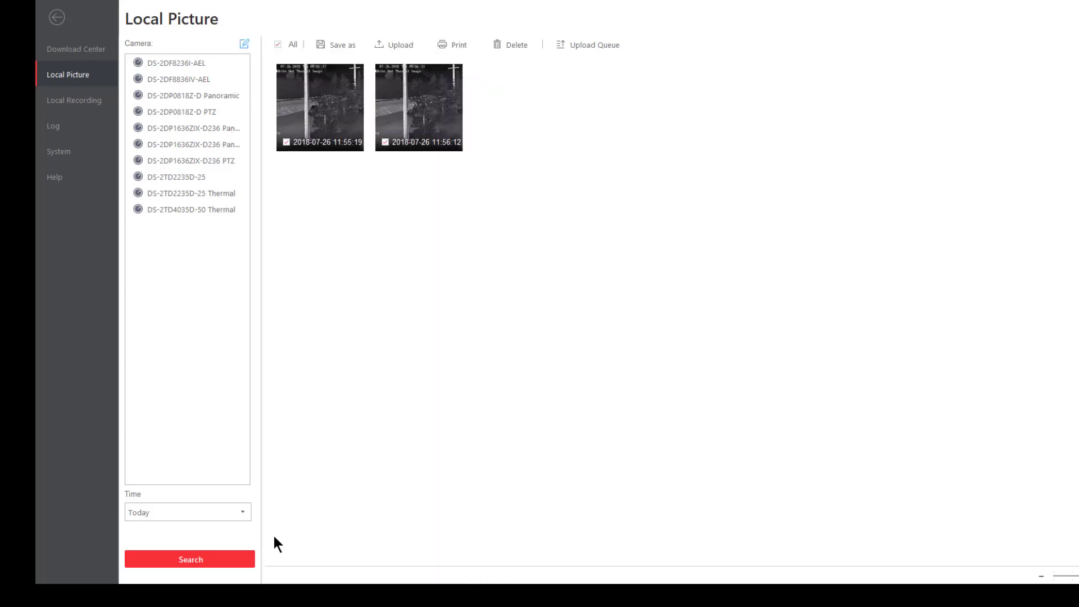
click(205, 512)
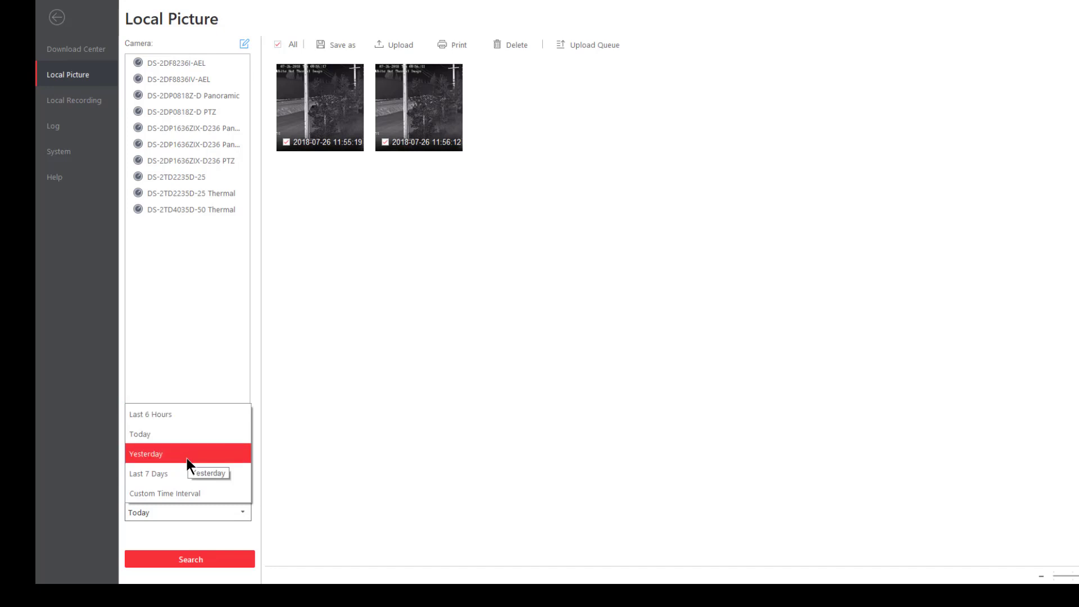
click(178, 431)
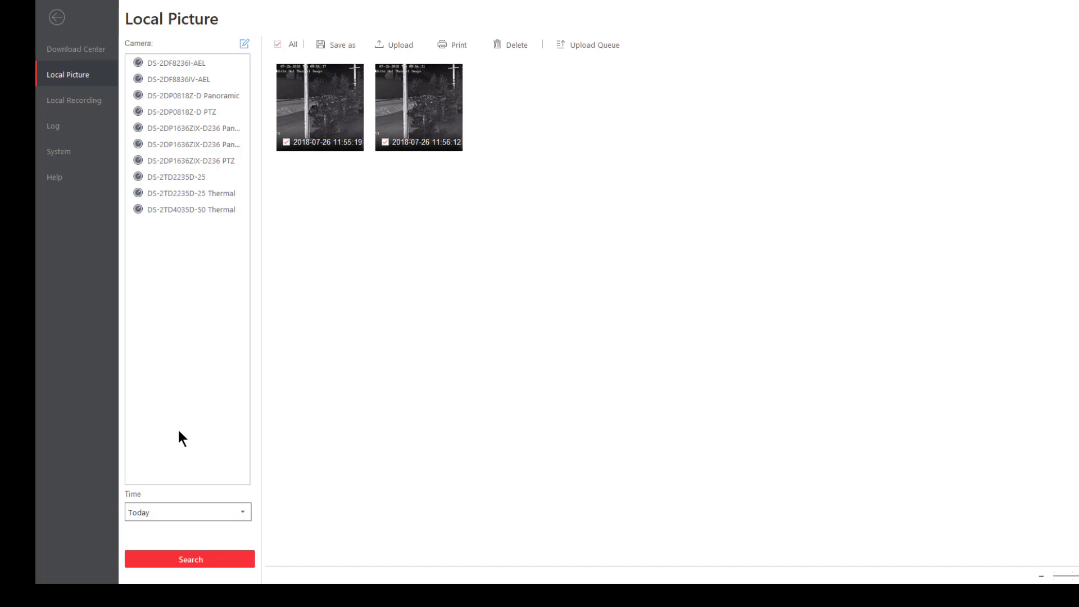
click(193, 559)
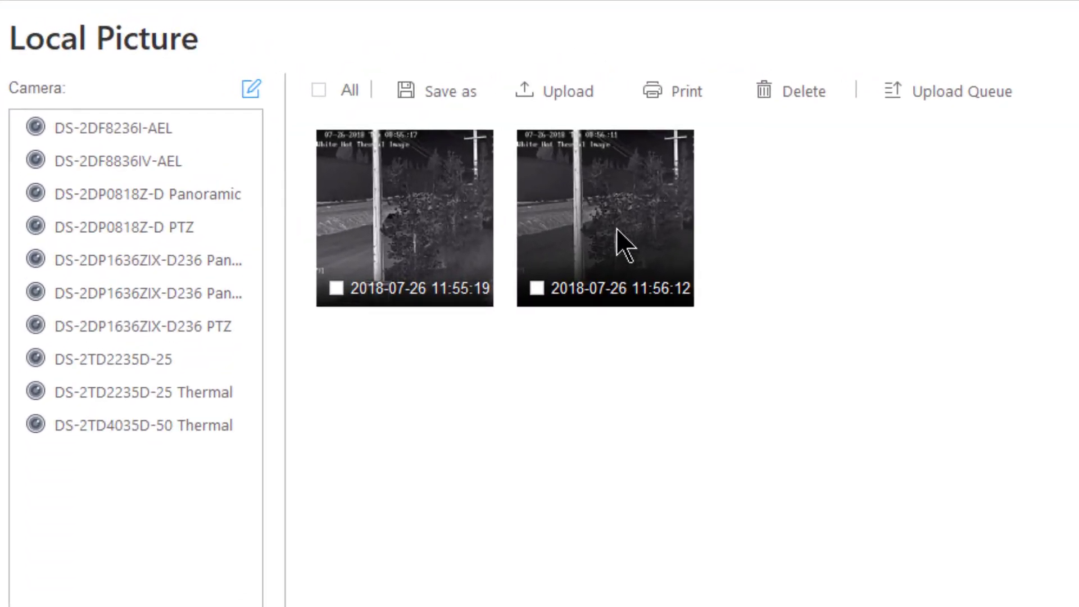
Step: Select the 11:55:19 thermal snapshot, then select all snapshots
click(336, 288)
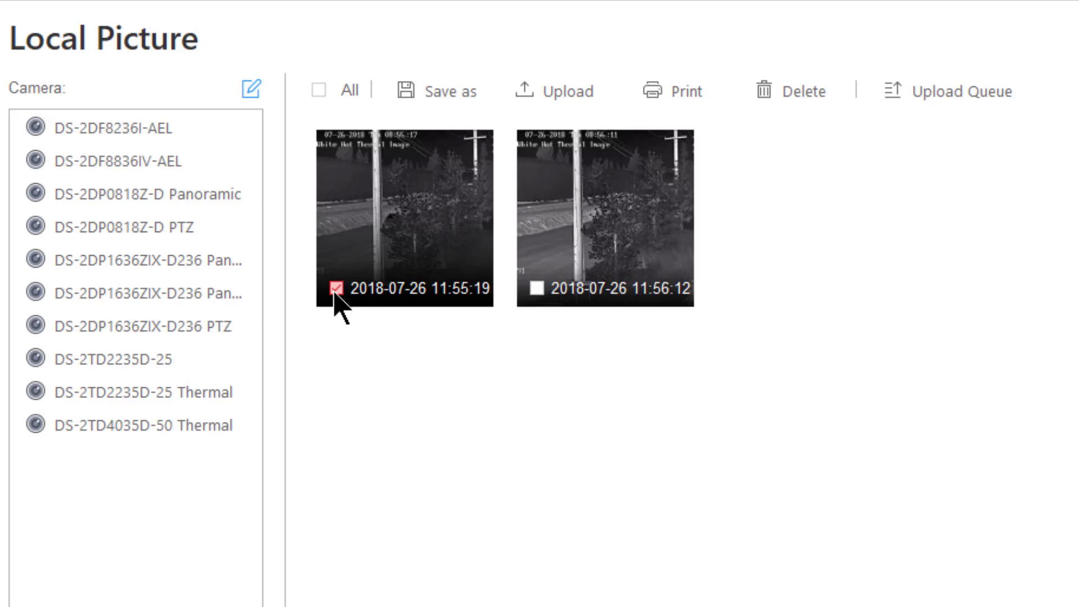
click(319, 91)
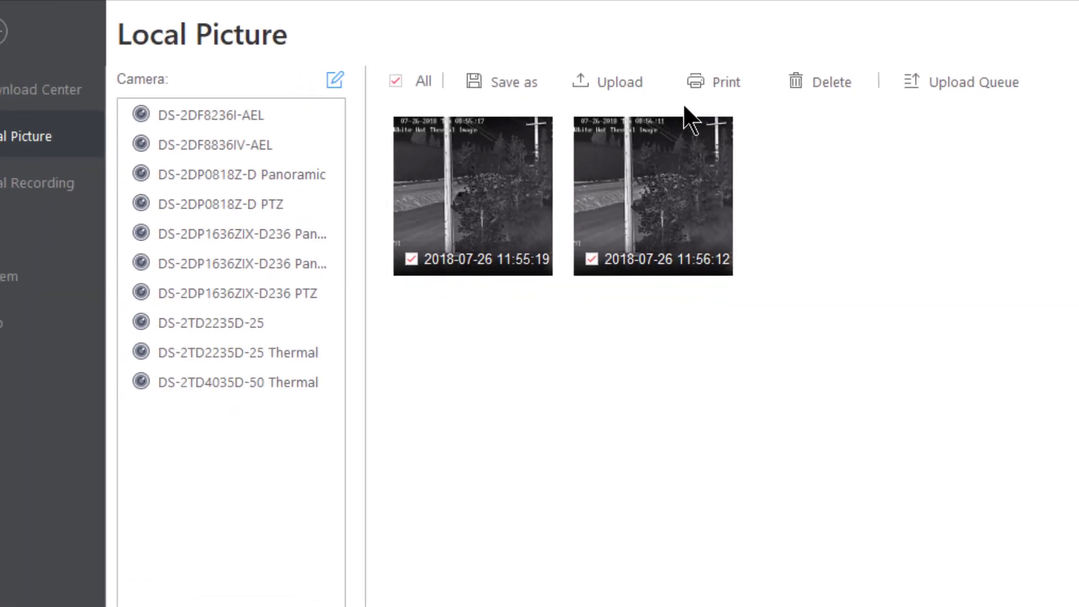
Step: Open the Local Recording page and close its camera picker without choosing any camera
click(90, 174)
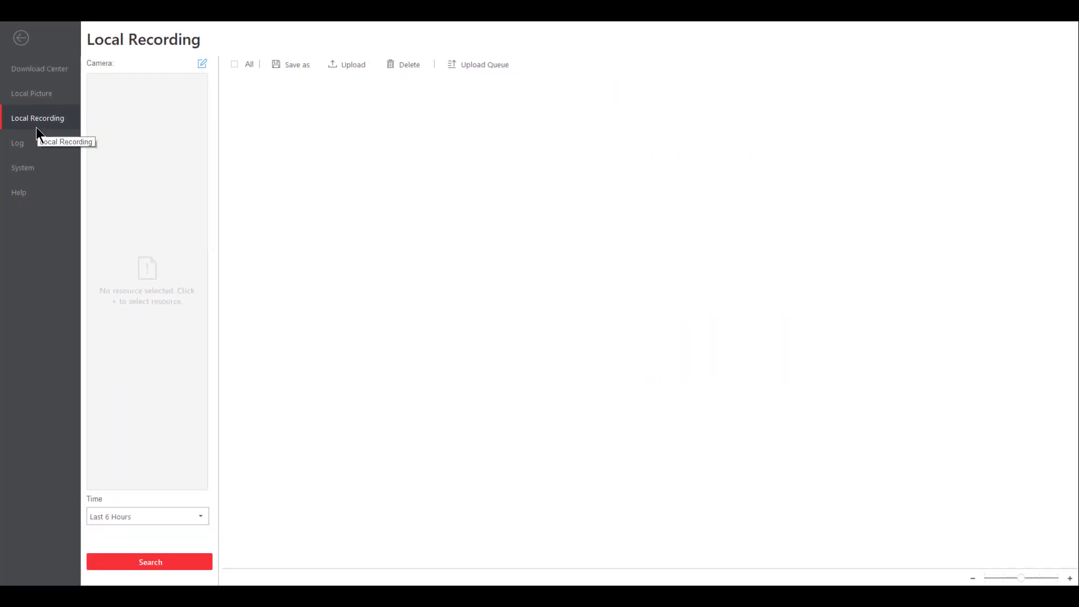
click(204, 63)
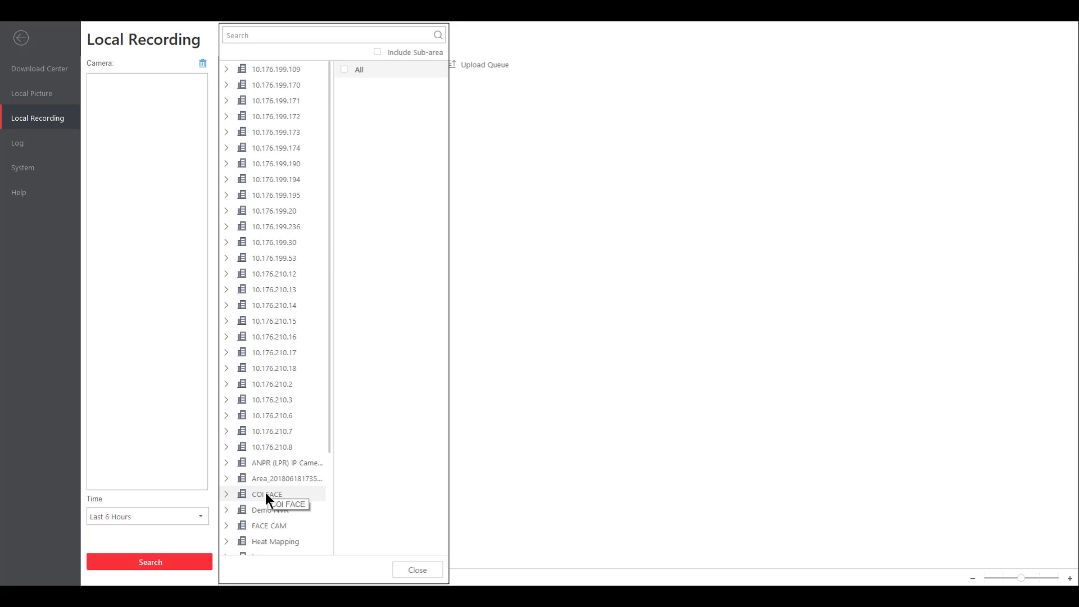
click(419, 570)
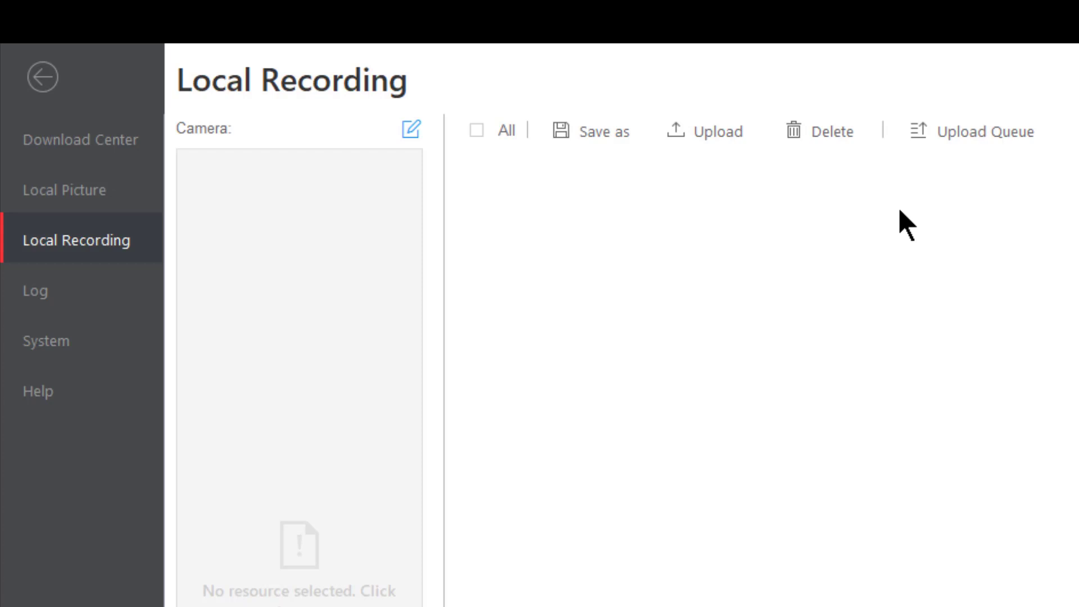
click(45, 294)
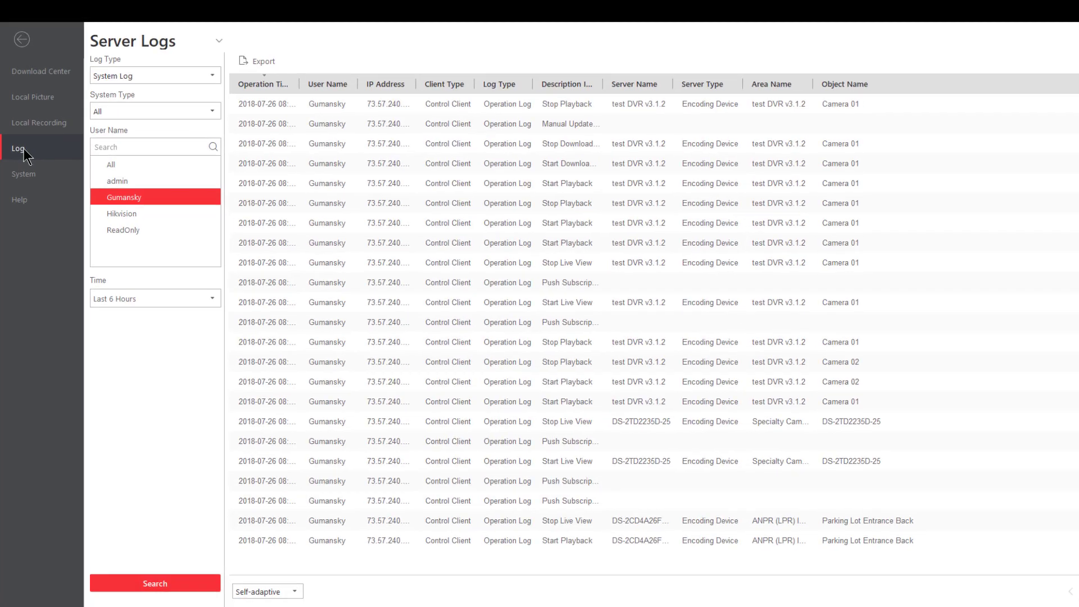
click(165, 66)
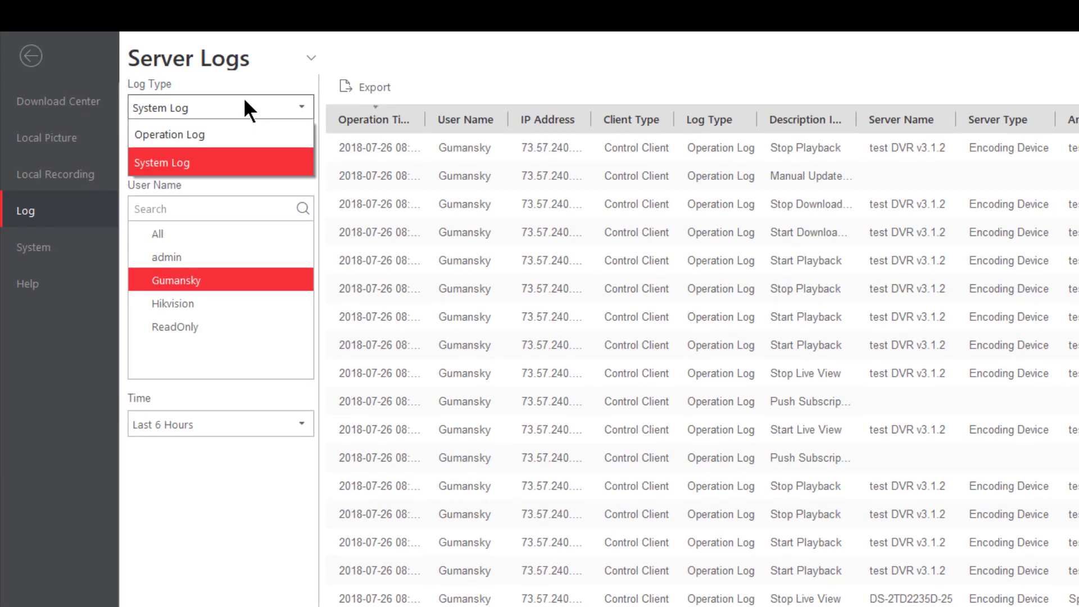
click(224, 164)
click(223, 158)
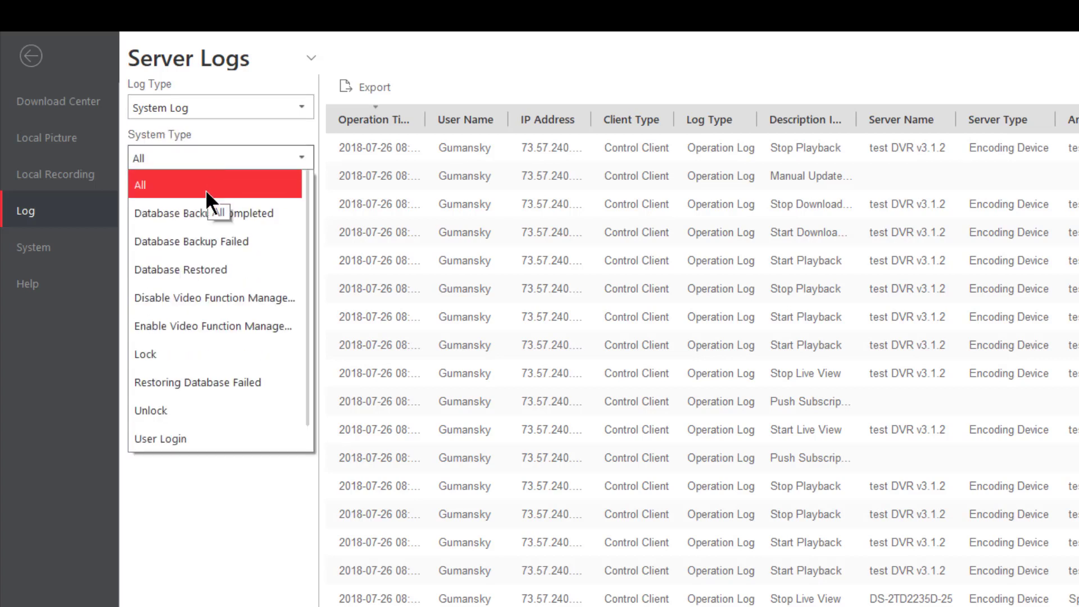
scroll(204, 298, down, 1)
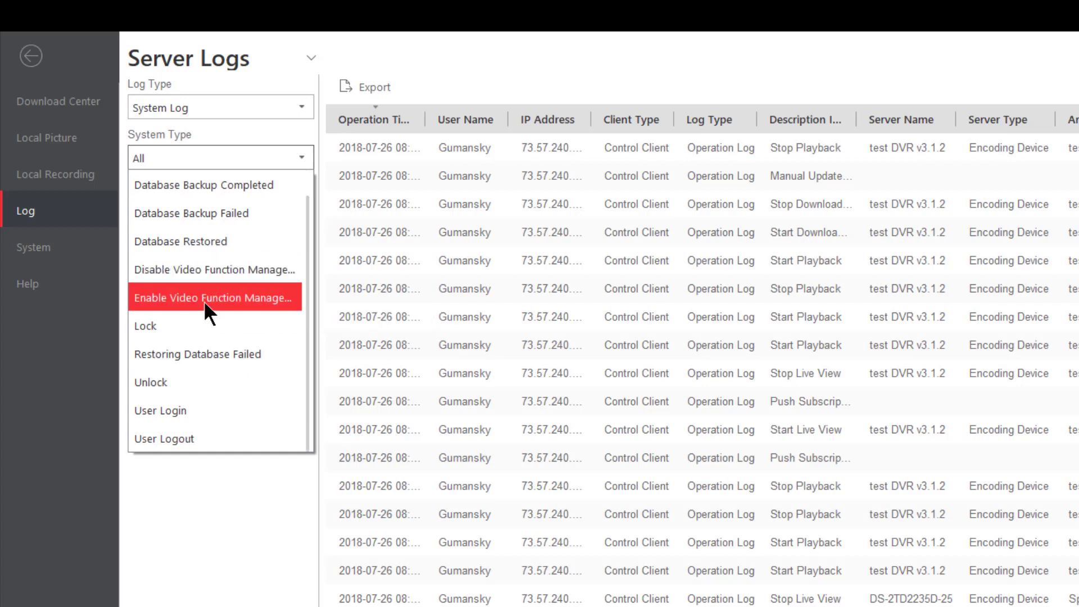
click(251, 527)
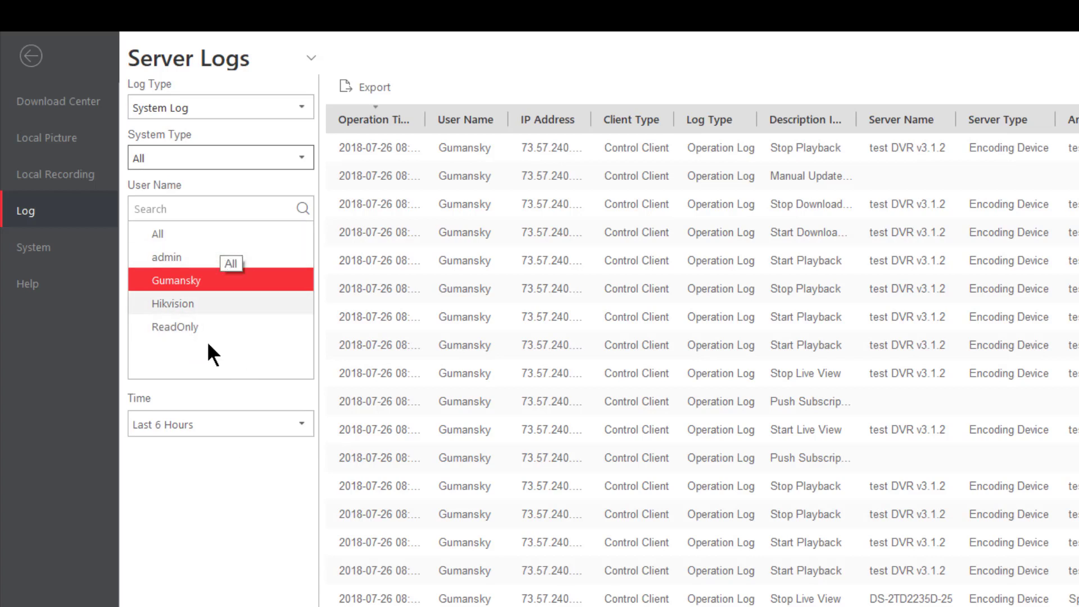
click(209, 424)
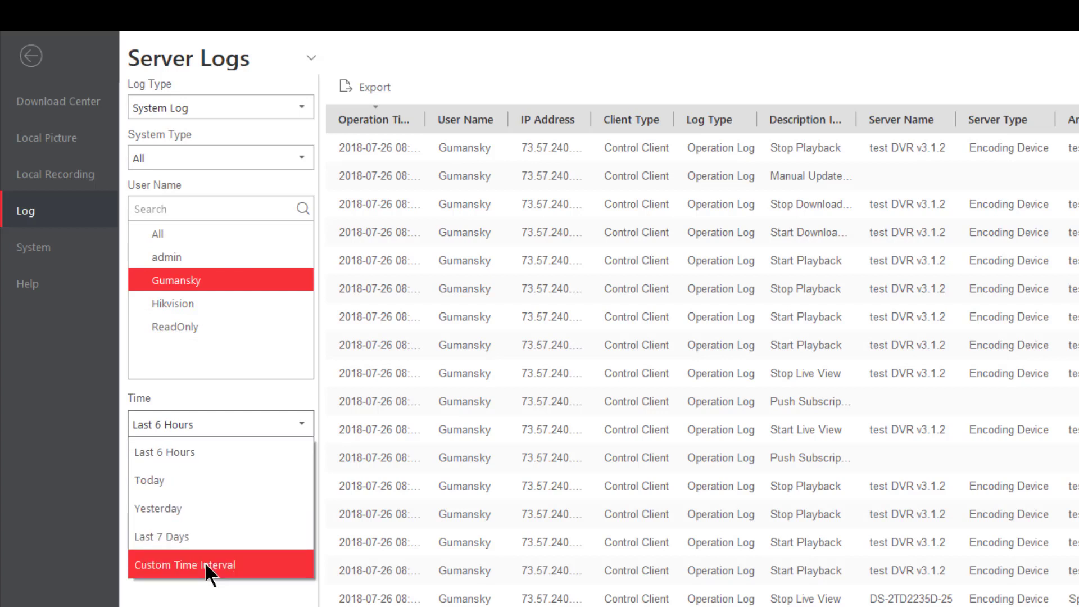
key(Escape)
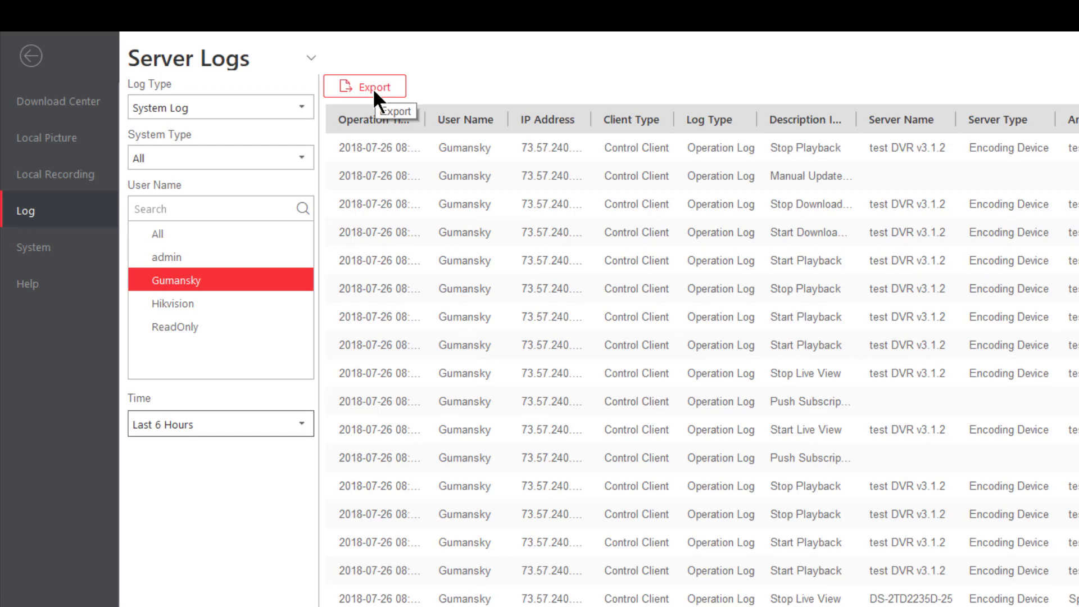
Step: Show the System General settings by collapsing Application Settings and expanding Basic Settings
click(30, 251)
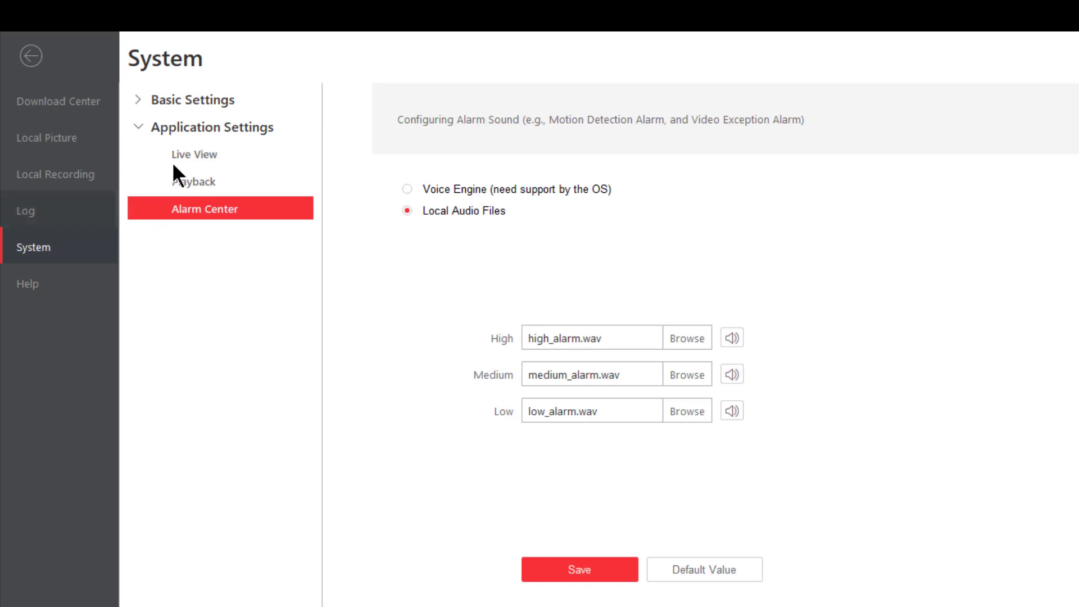
click(138, 128)
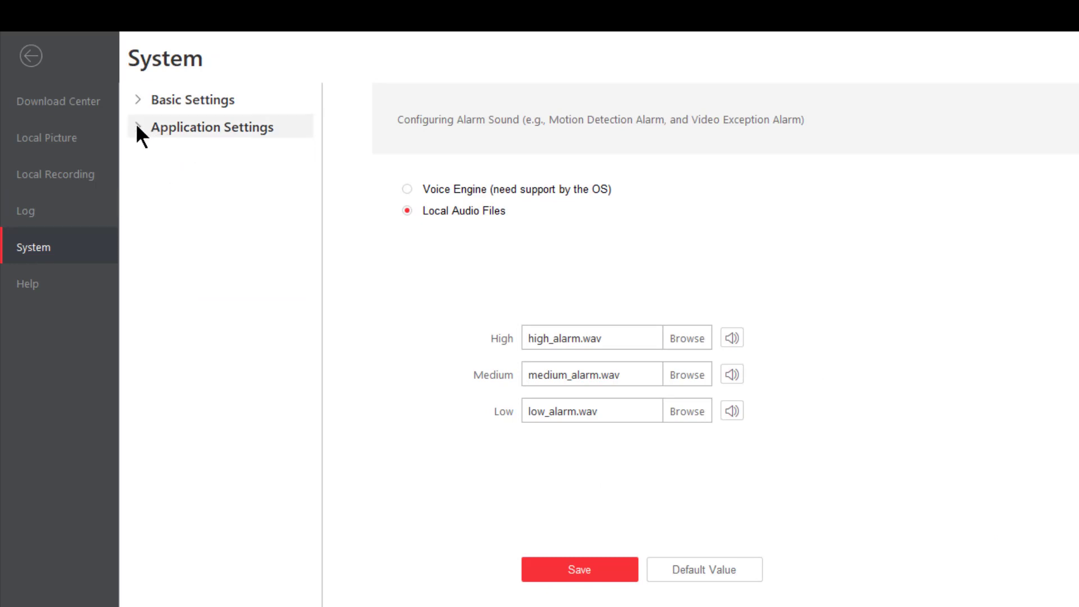
click(137, 101)
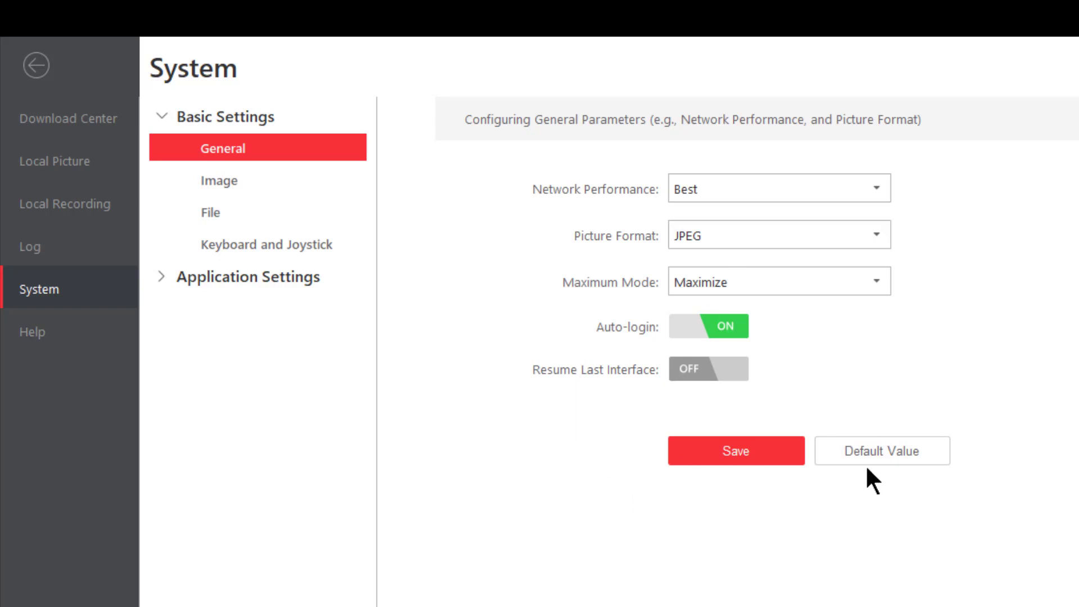
Step: Show the Image settings under Basic Settings, including view scale and video caching
click(210, 185)
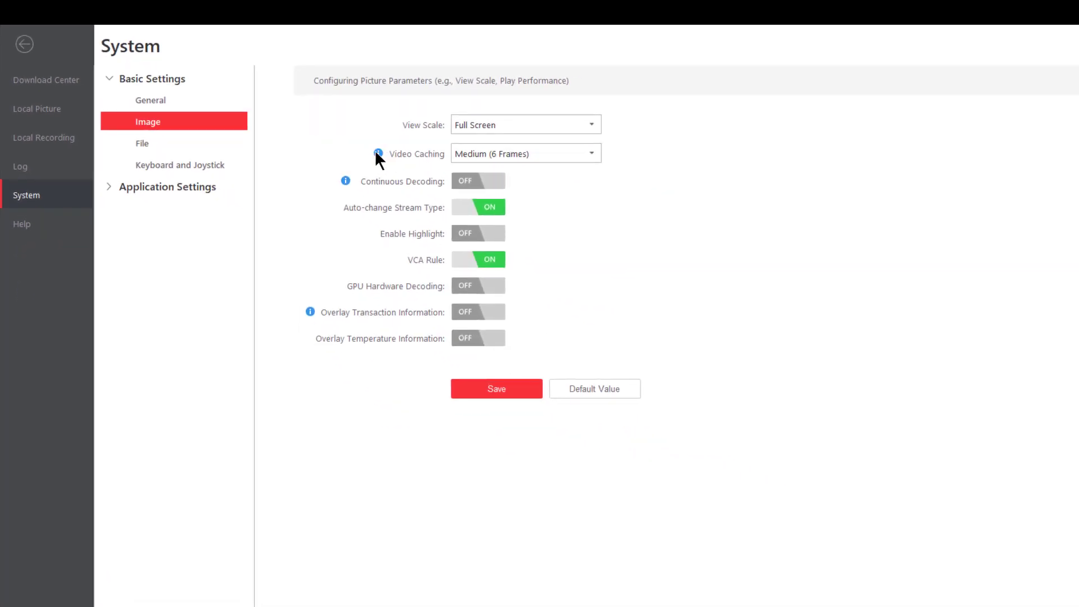
mouse_move(376, 153)
Step: Show the File settings with C:/HikCentral/ save paths and FTP port 21
click(136, 146)
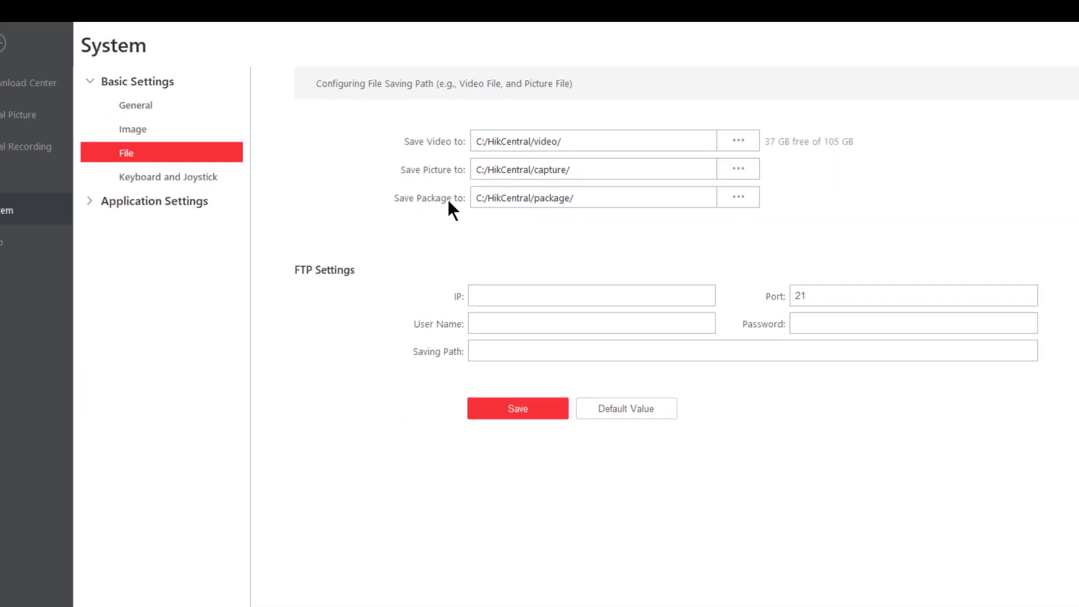
Step: Show the Keyboard and Joystick settings, then collapse the Basic Settings group
click(253, 191)
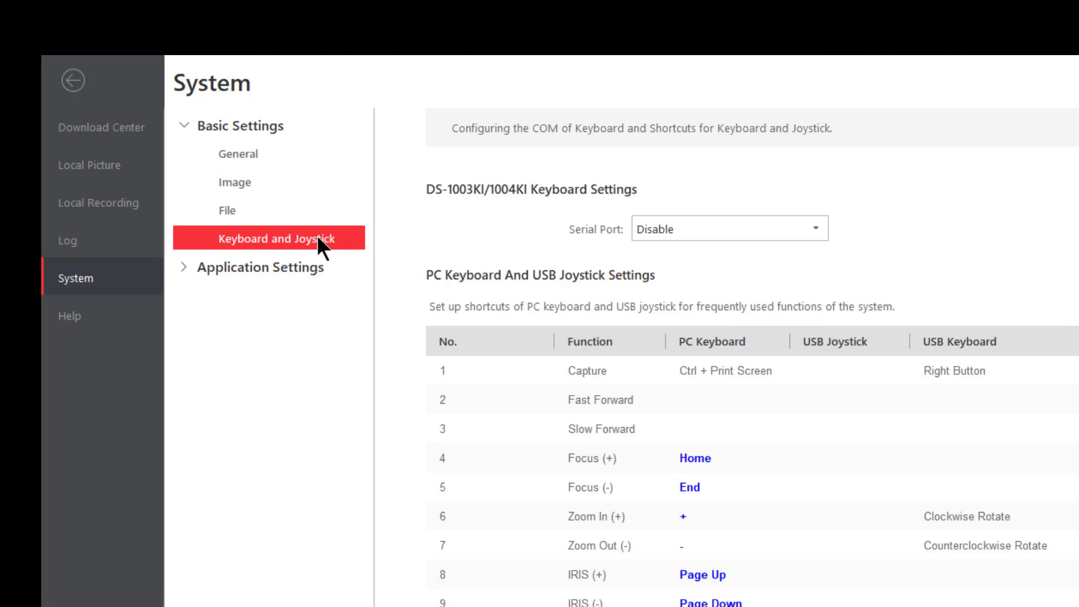
click(182, 126)
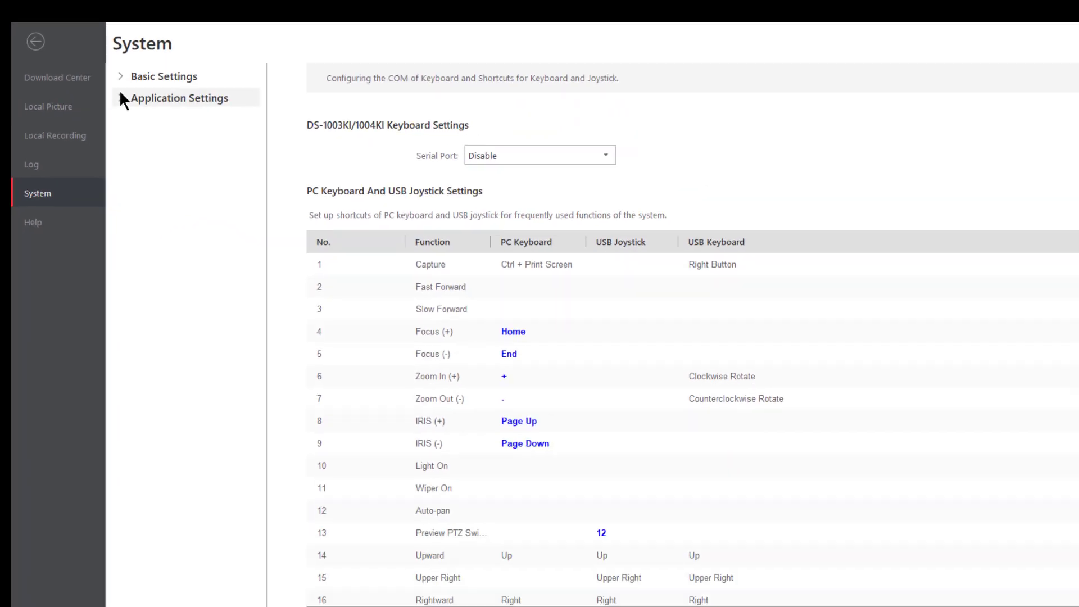
Step: Hide the Fisheye icon from the Live View toolbar and save the change on leaving for Playback
click(121, 97)
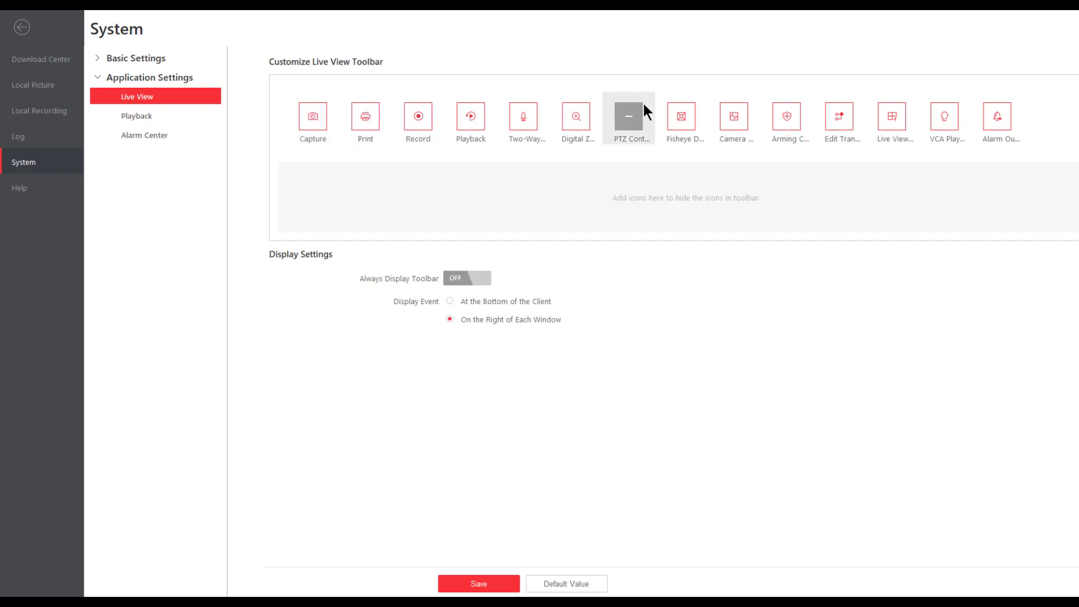
click(682, 116)
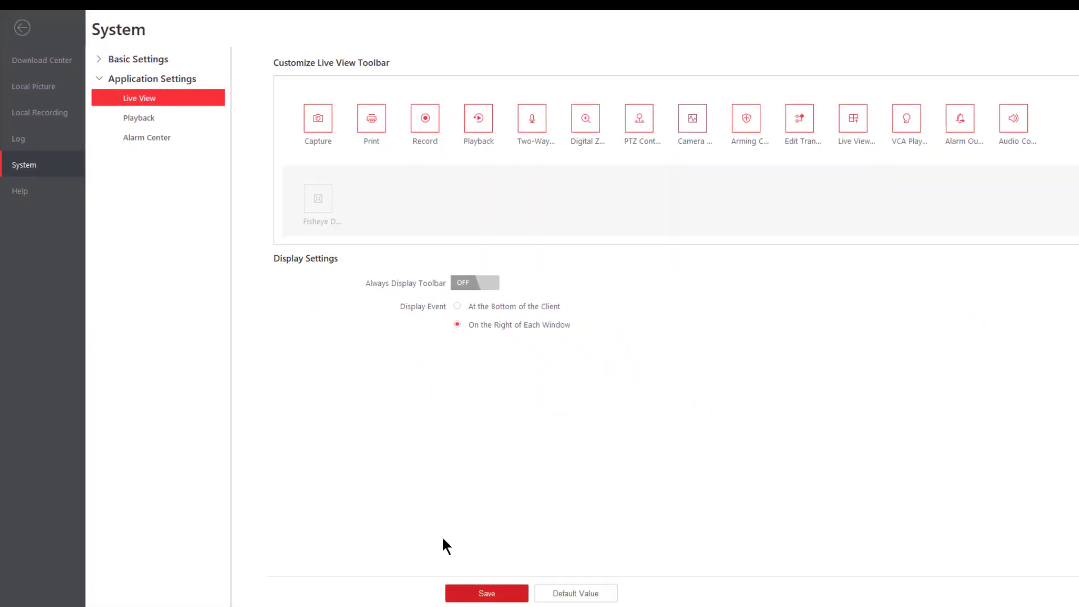
click(140, 117)
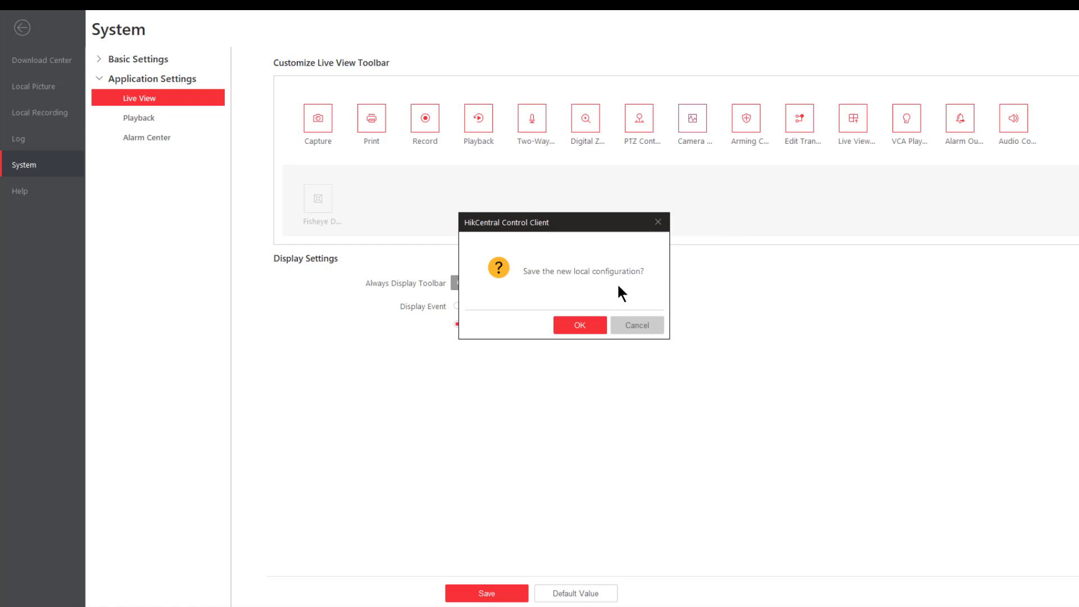
click(587, 330)
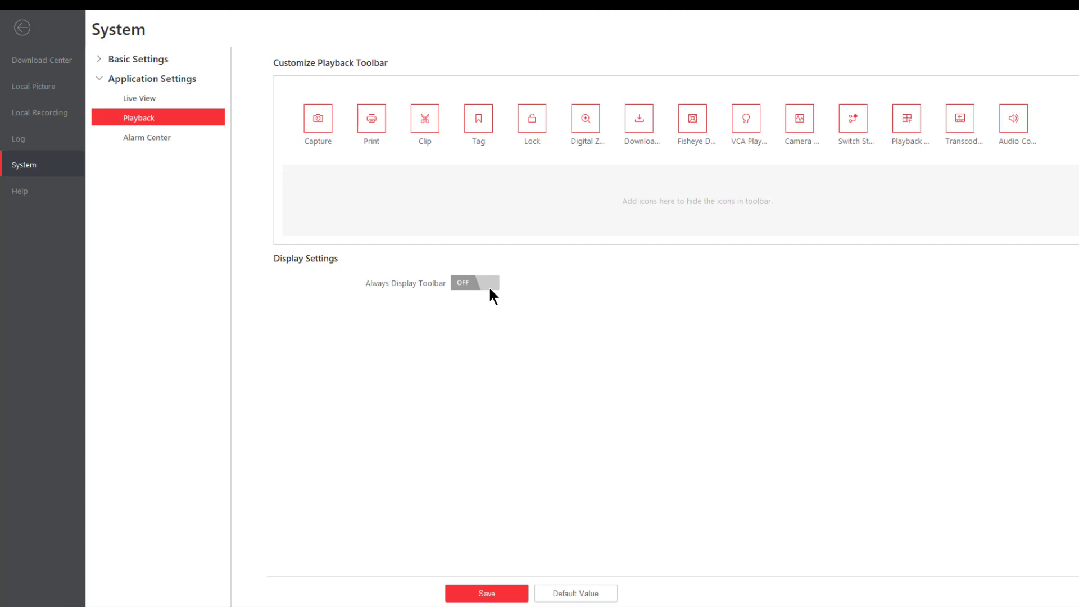
Step: Set the High alarm sound to Desktop's red_alert-trimmed.wav, save it, and open the Help page
click(141, 139)
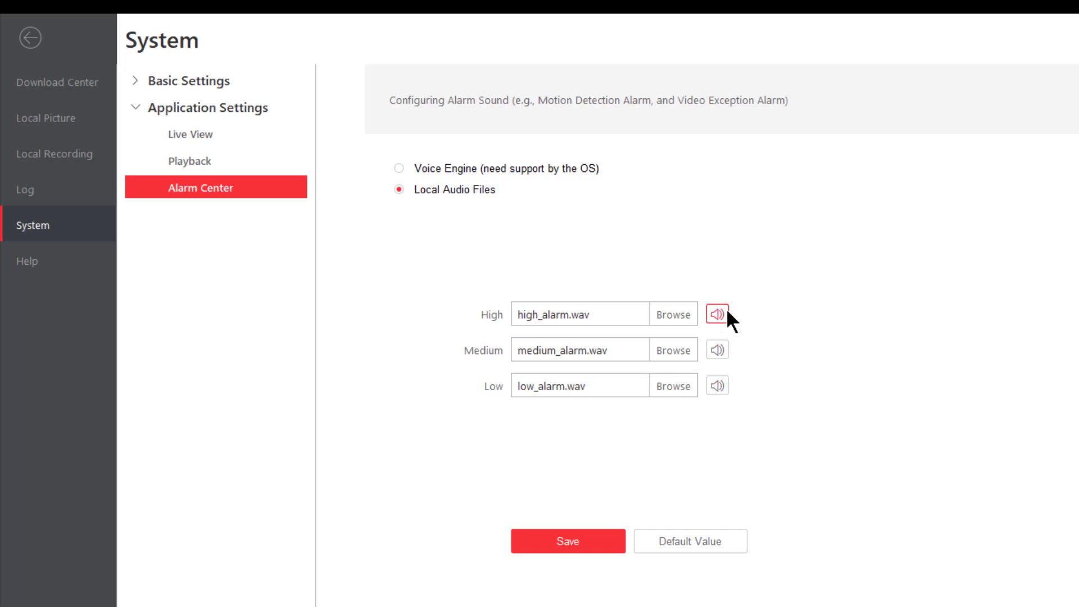
click(676, 314)
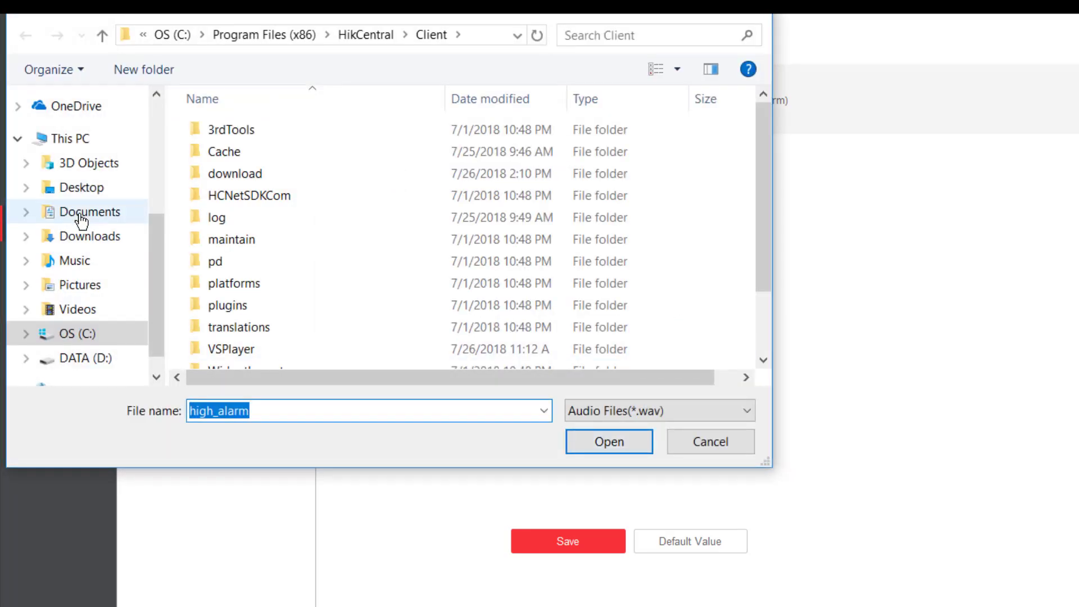
click(77, 191)
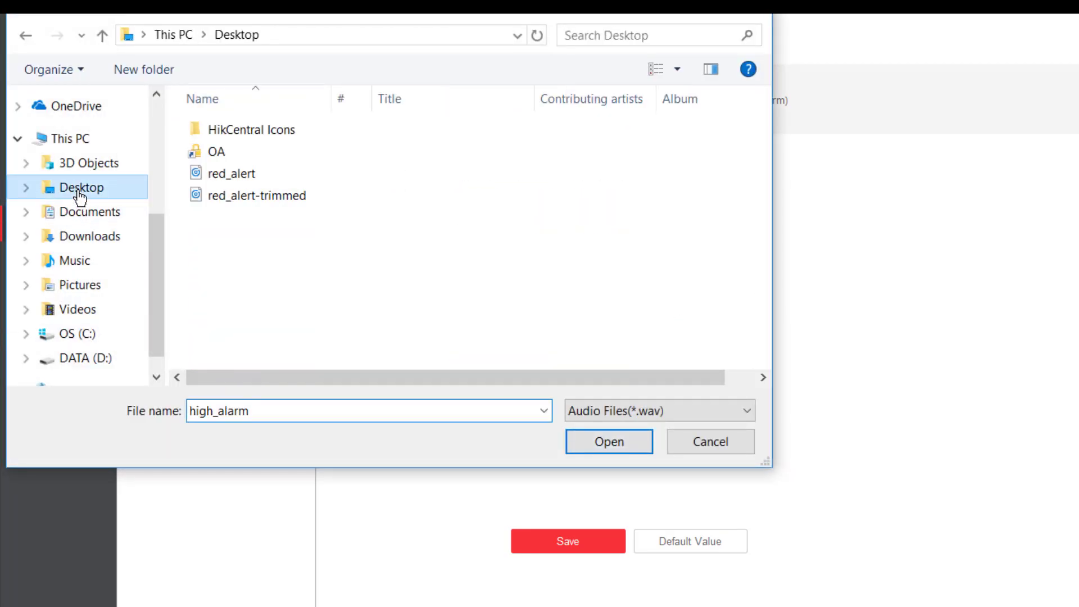
click(224, 194)
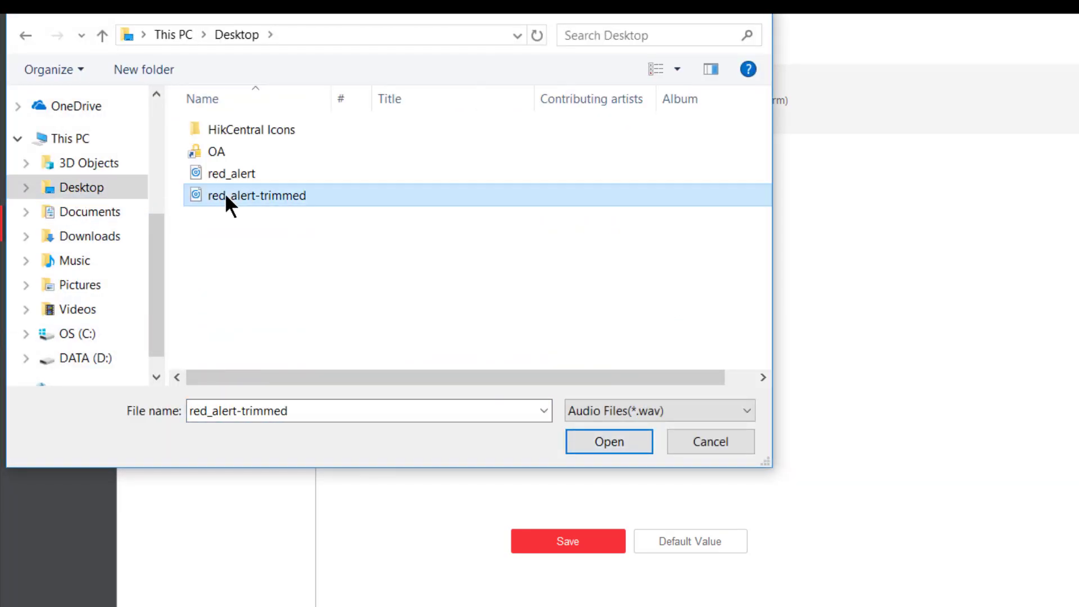
click(614, 444)
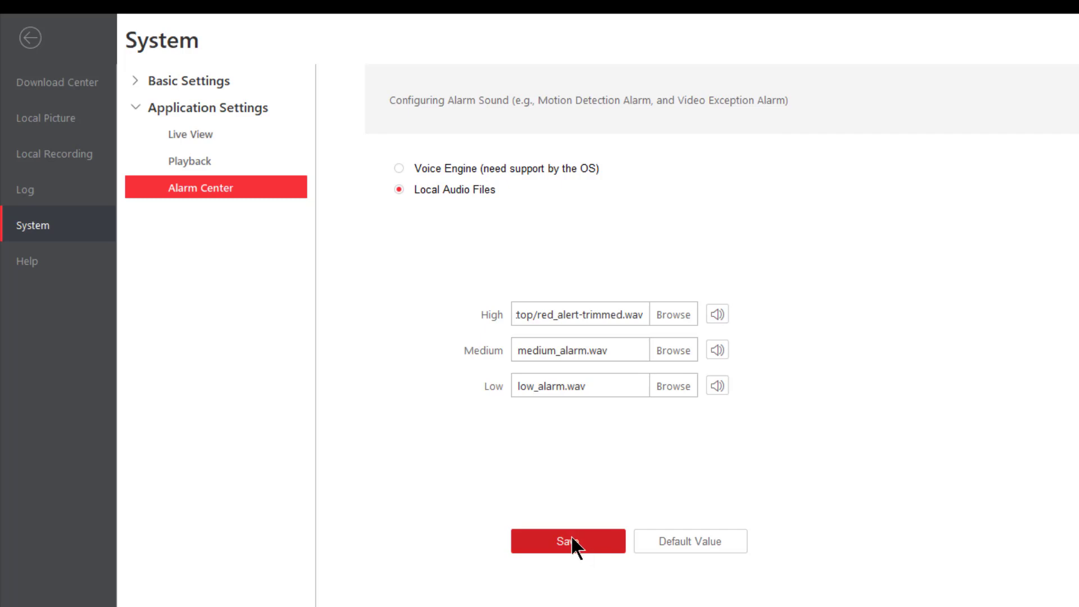
click(38, 263)
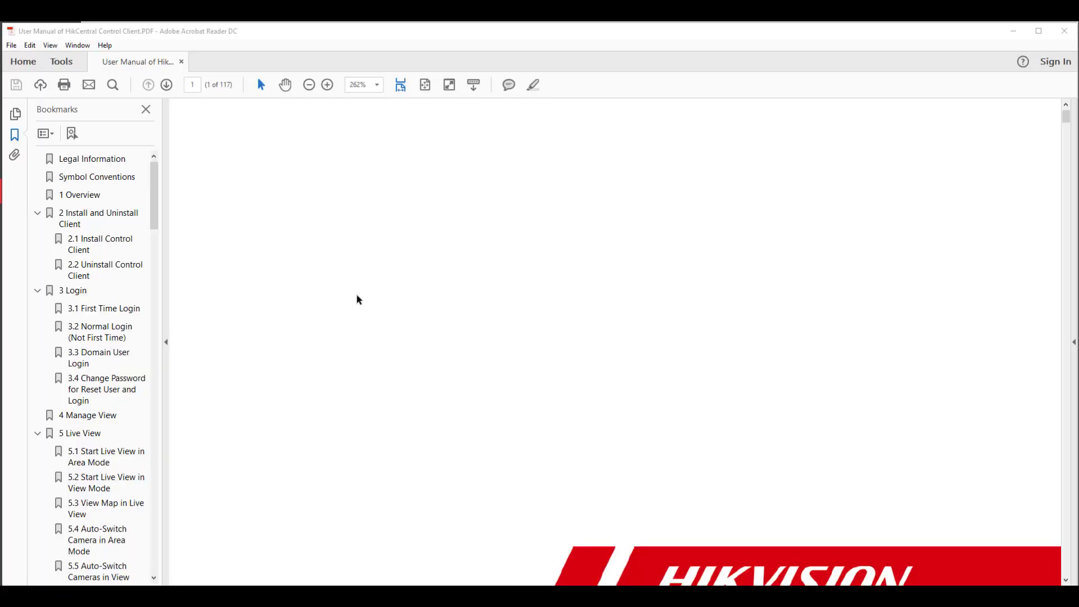
Step: Scroll down the Help page to the User Manual link
scroll(358, 300, down, 8)
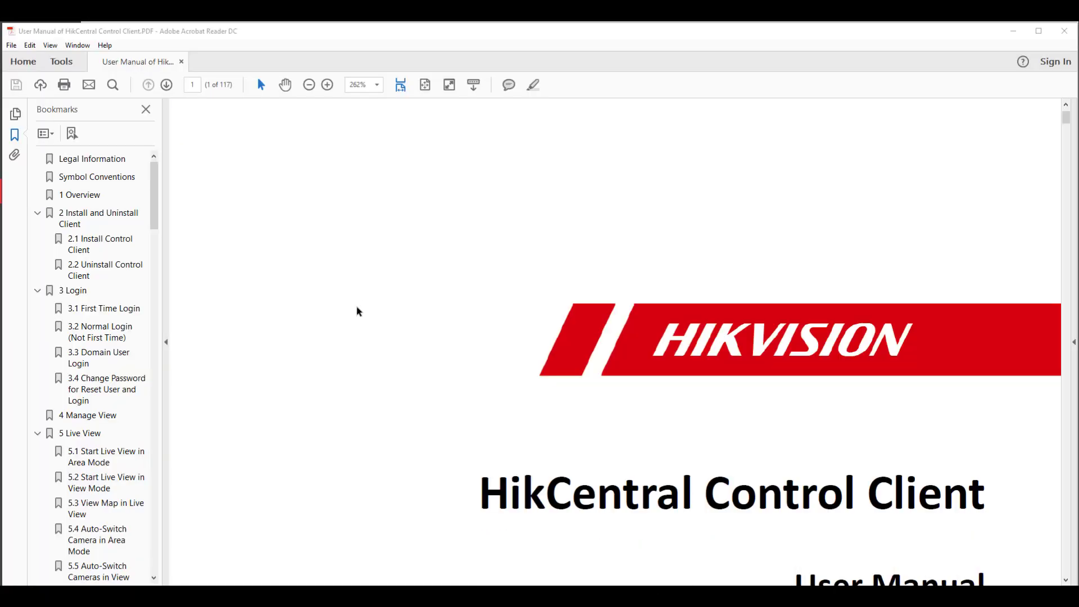
Step: Zoom the manual out to 125%, scroll the Bookmarks pane, and open the Find search tool
click(309, 84)
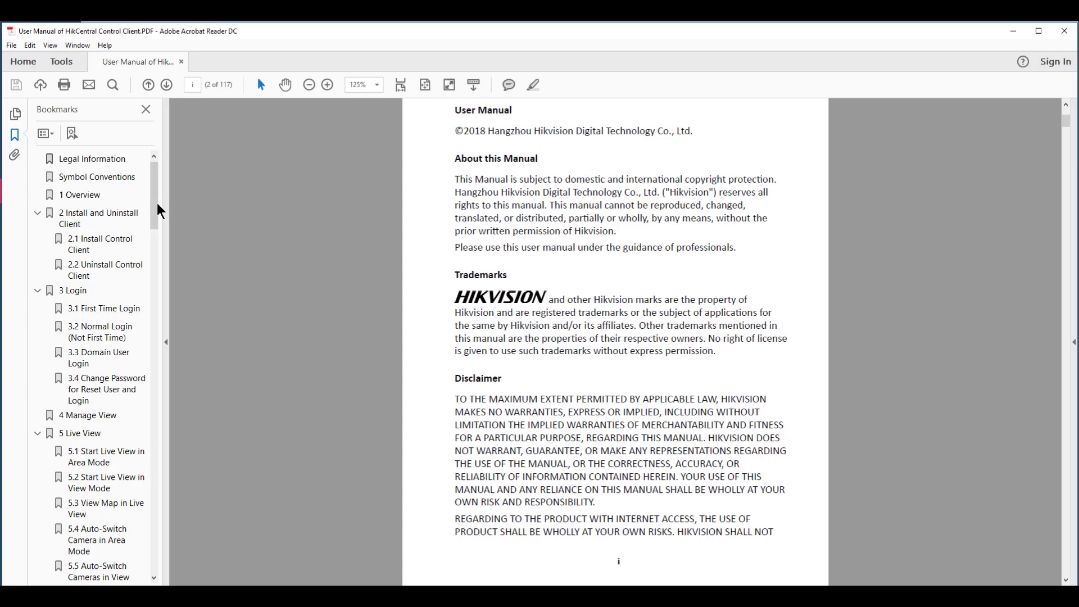
drag(158, 221, 157, 388)
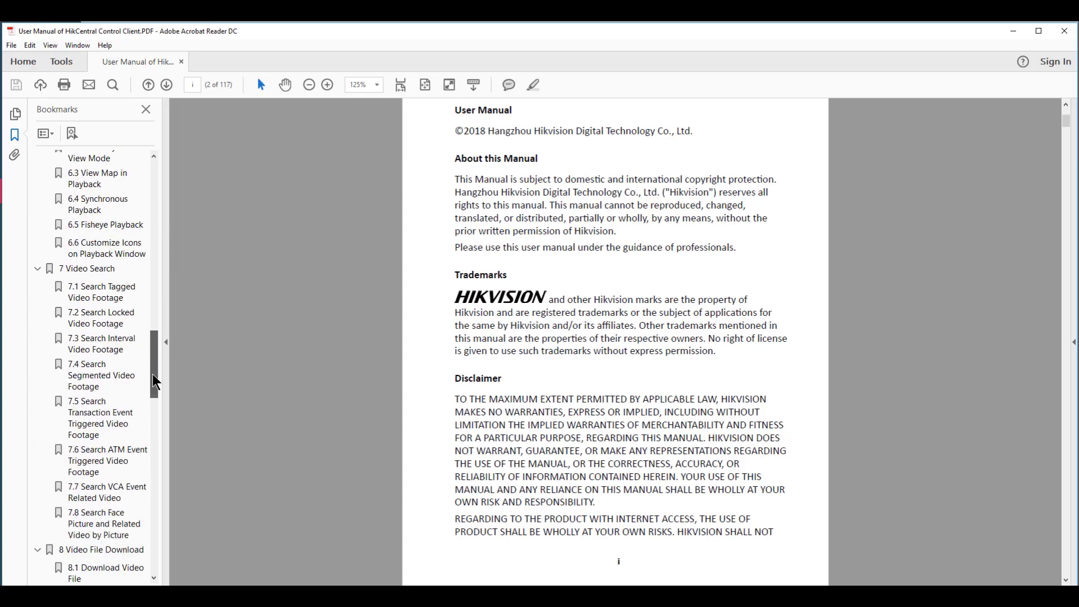
click(113, 85)
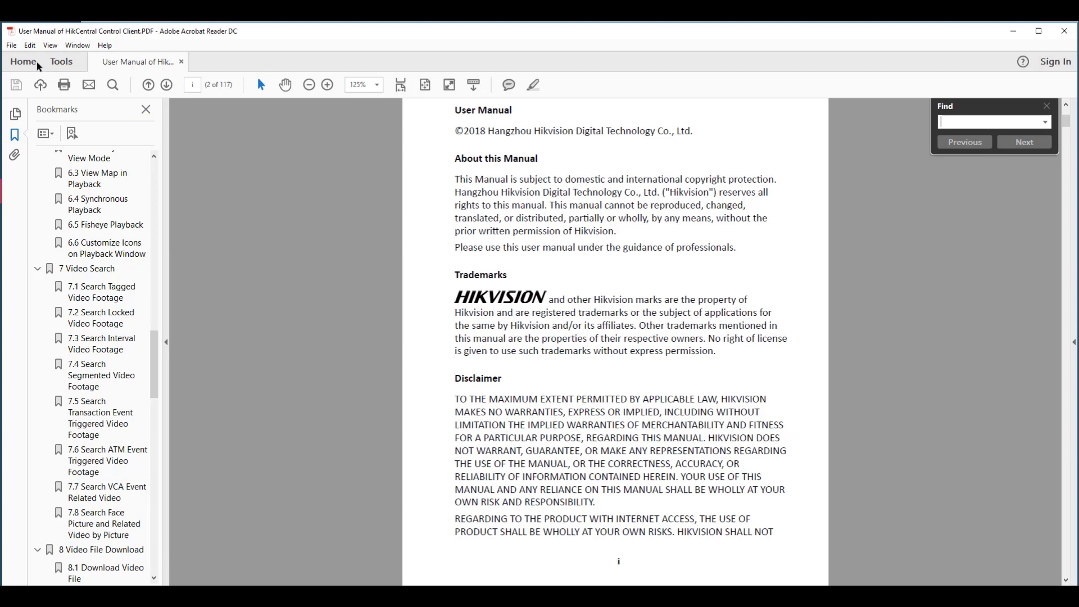
click(11, 45)
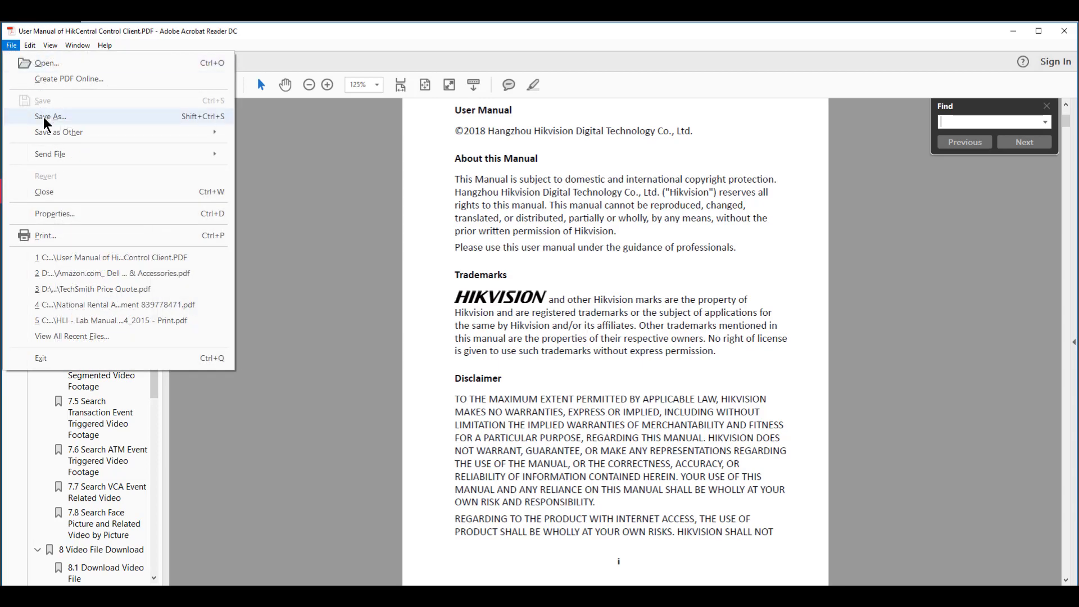
click(1033, 388)
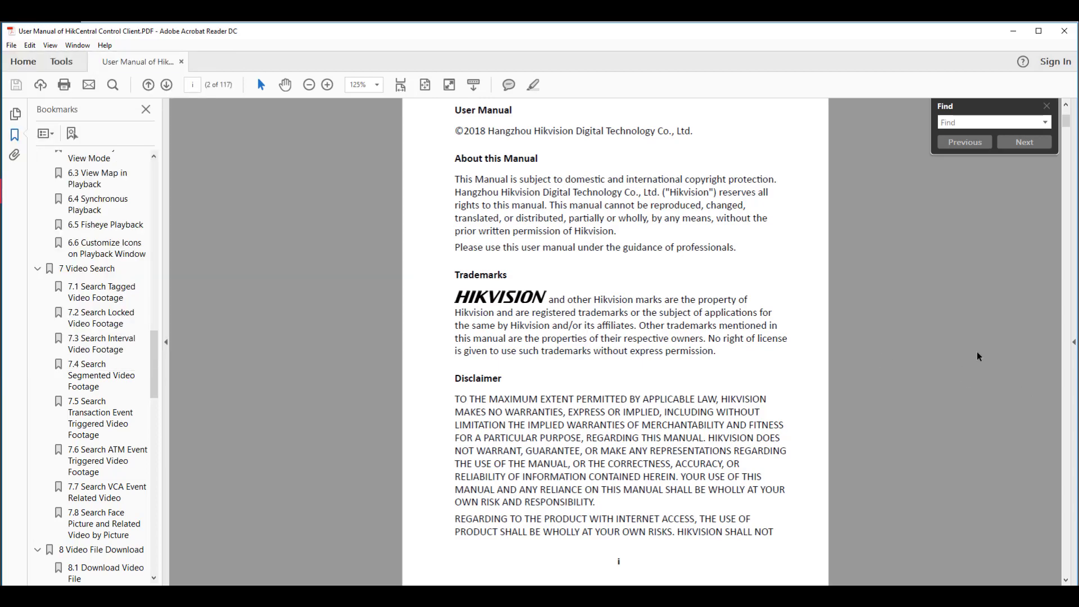